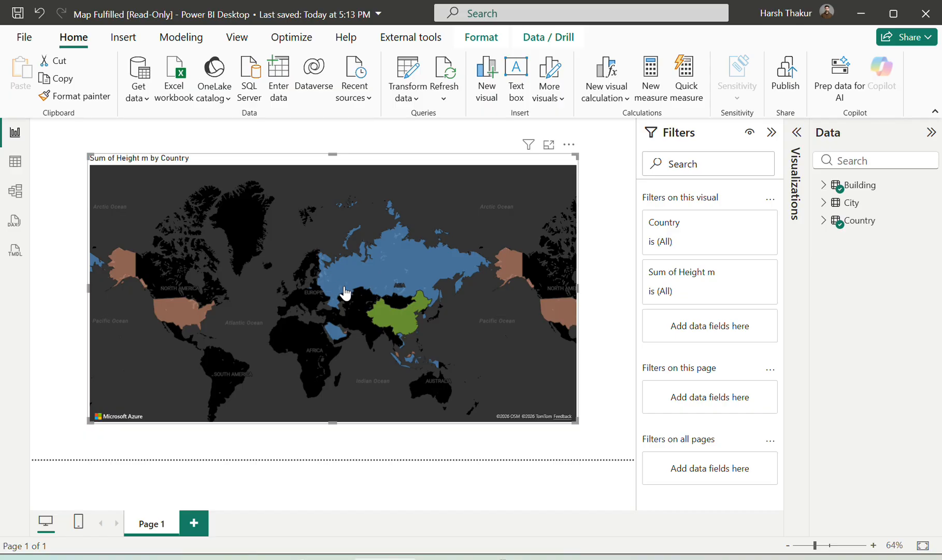
Add a new report page and insert an Azure maps visual on it
mouse_move(353, 292)
mouse_move(185, 316)
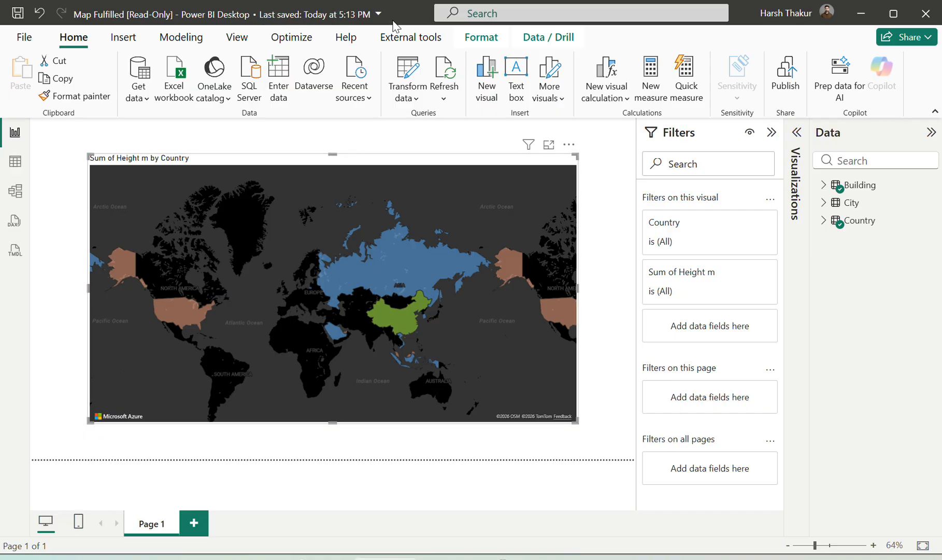
key("ctrl+m")
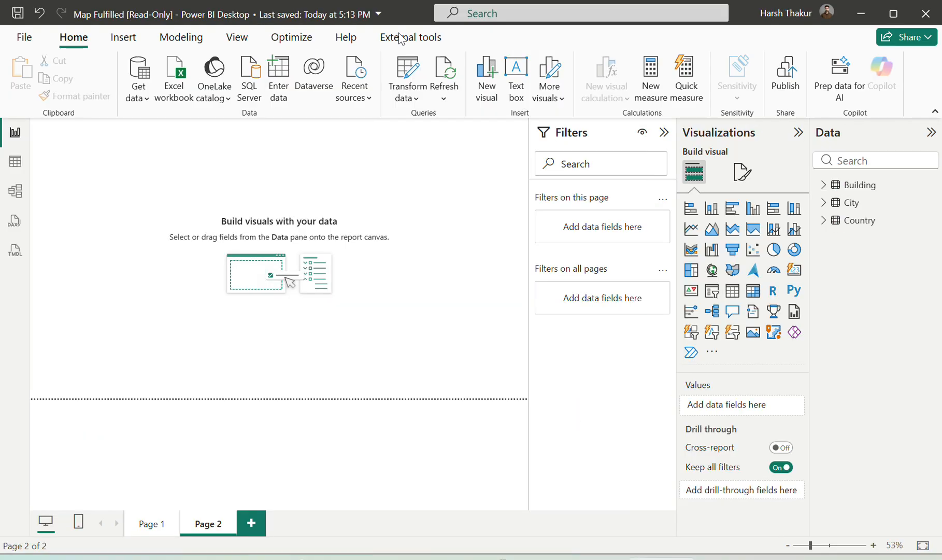
left_click(754, 270)
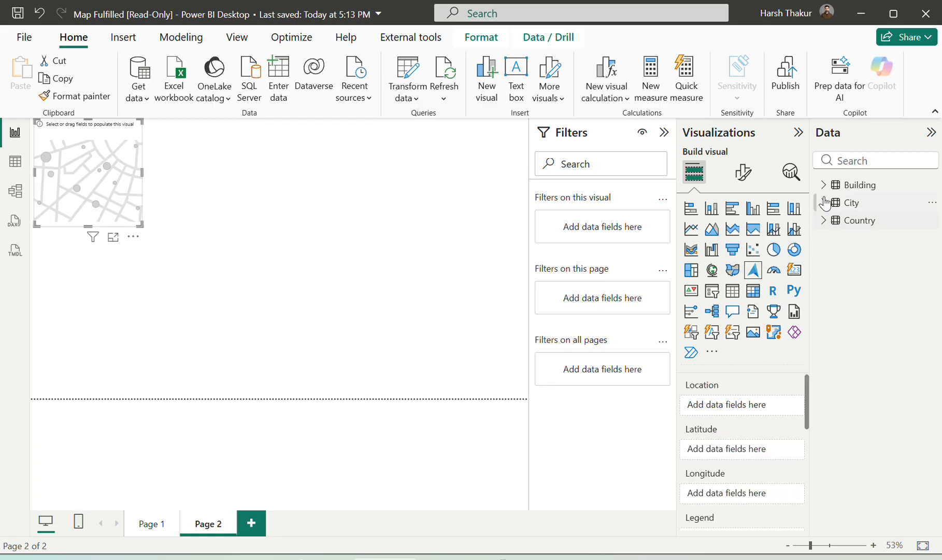
Assign the Country field to the map's Location and enlarge the map to span the page width
left_click(823, 219)
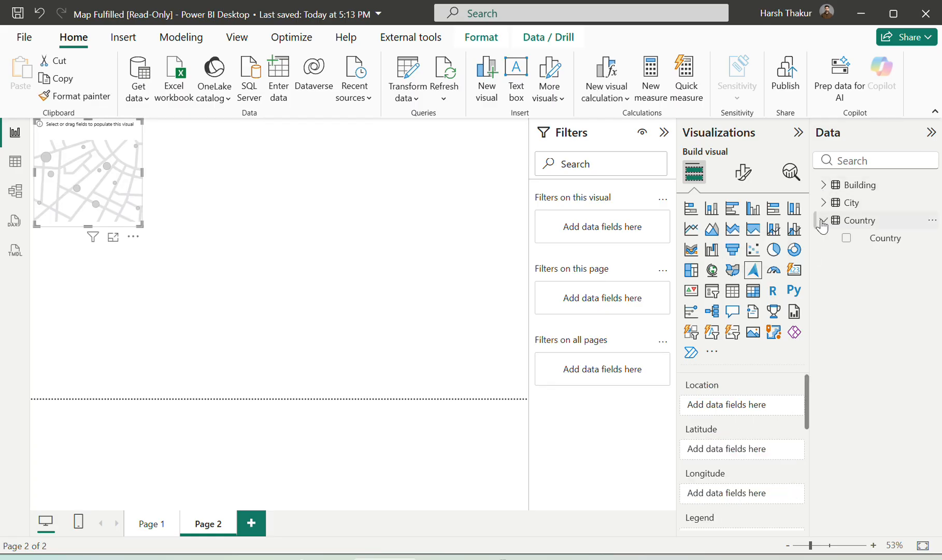
left_click_drag(864, 238, 727, 411)
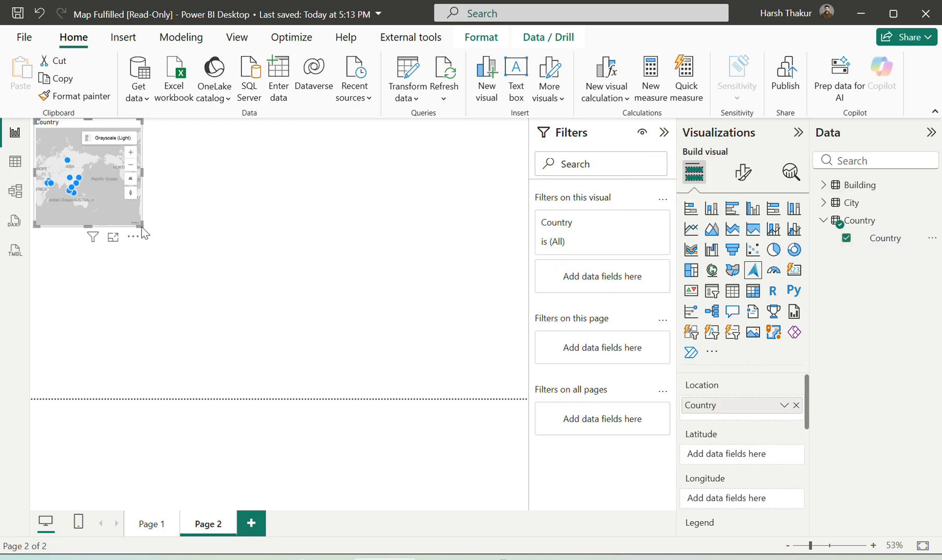
left_click(356, 266)
left_click_drag(356, 266, 523, 381)
scroll(358, 220, "up", 3)
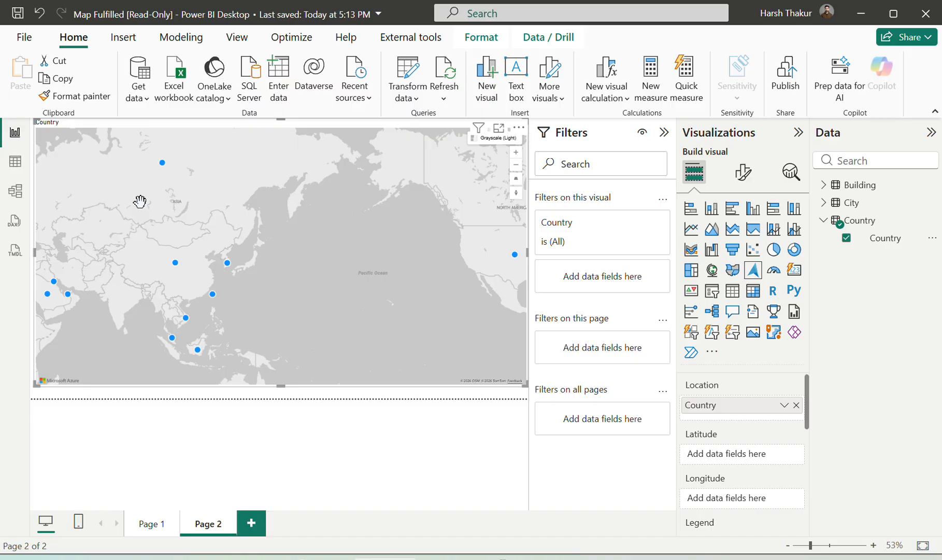
scroll(140, 201, "down", 3)
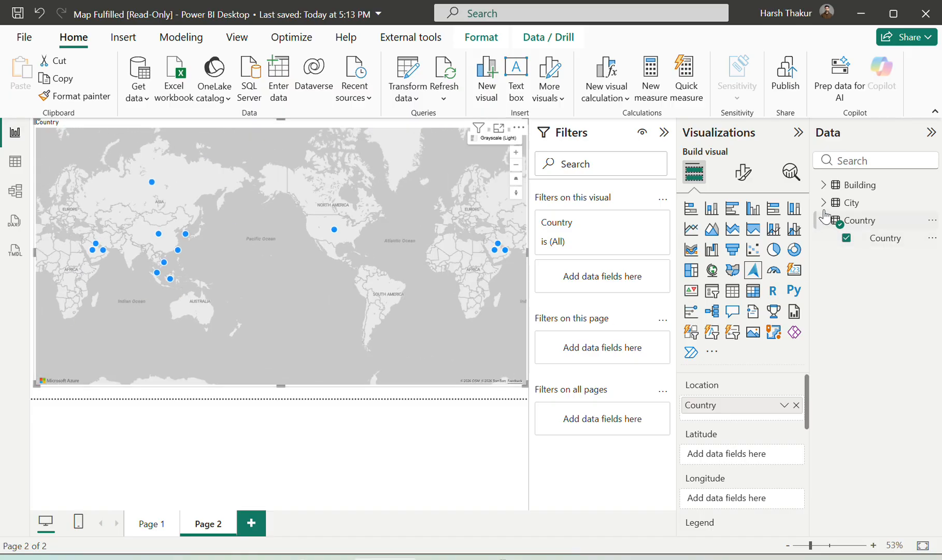
Use Height m from the Building table as the Size of the map's bubbles
left_click(823, 202)
left_click(823, 185)
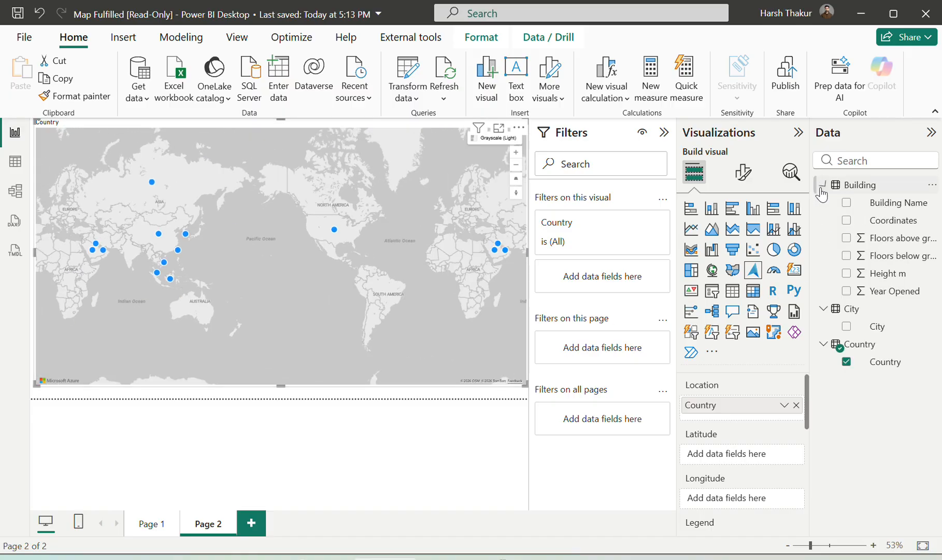
scroll(749, 457, "down", 2)
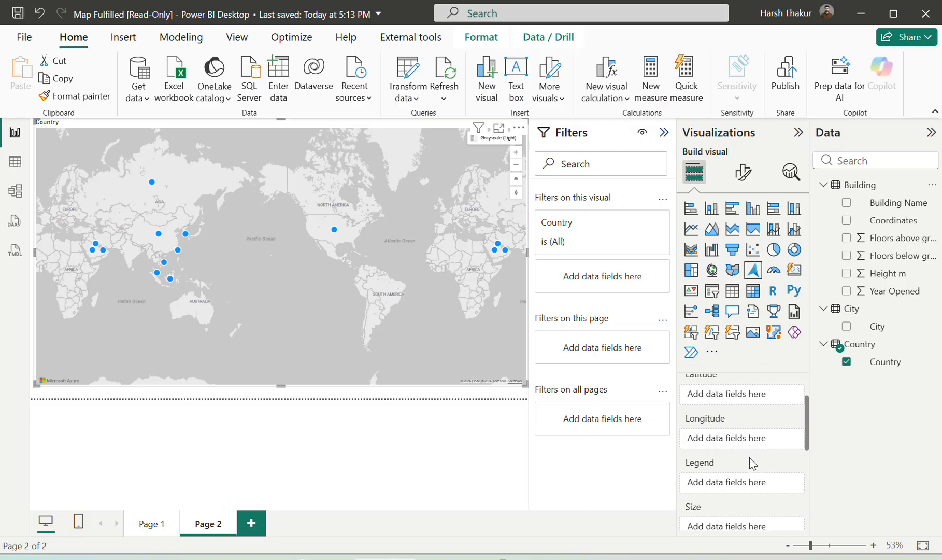
scroll(749, 457, "down", 2)
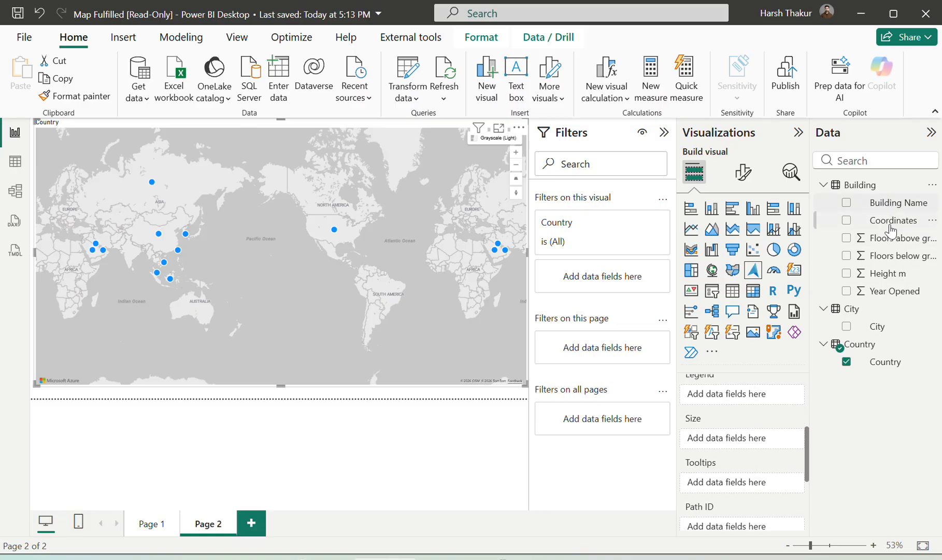
left_click_drag(898, 281, 767, 449)
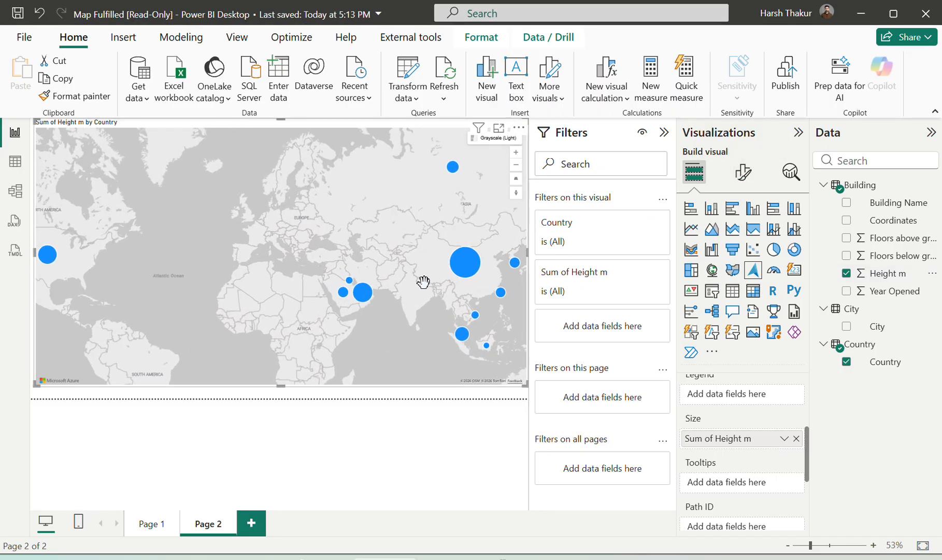
left_click_drag(415, 237, 390, 274)
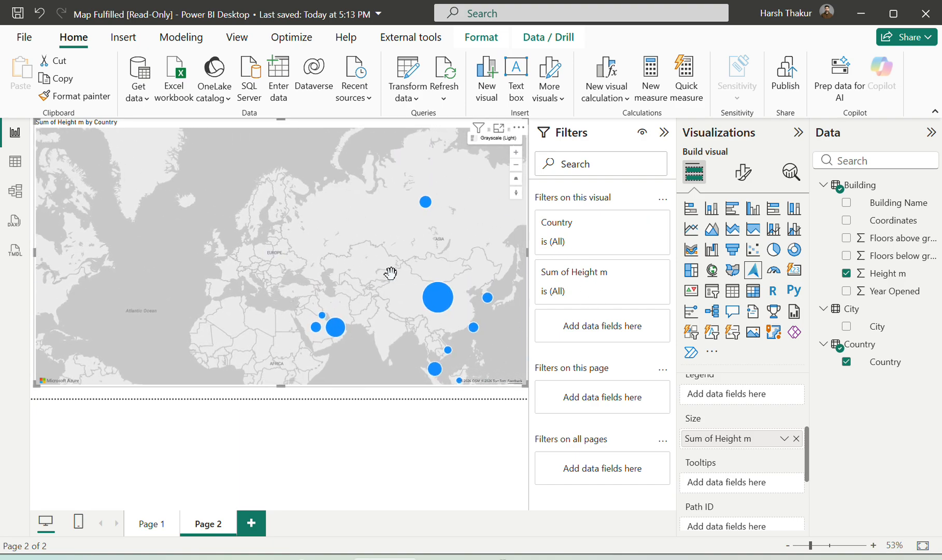
Toggle the map's marker layer off and back on to compare the map with and without markers
left_click(742, 176)
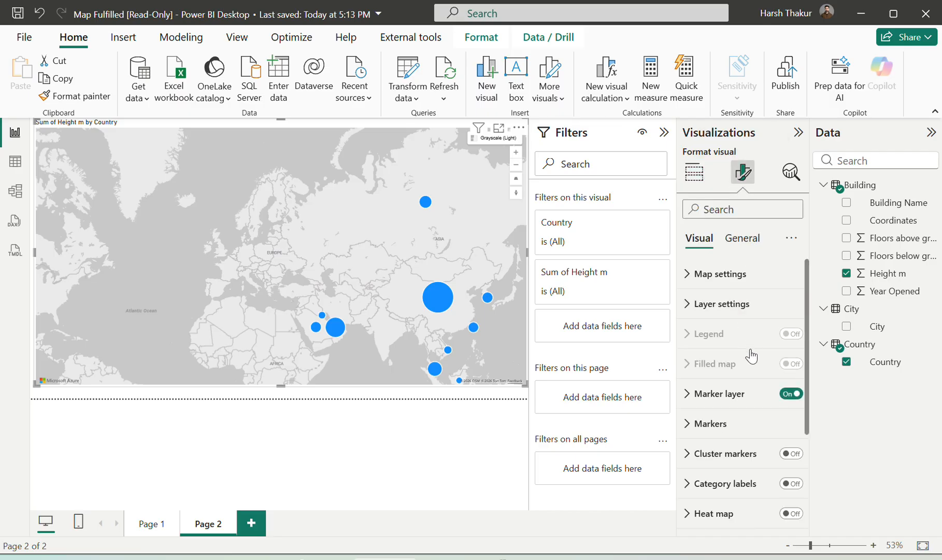
left_click(788, 396)
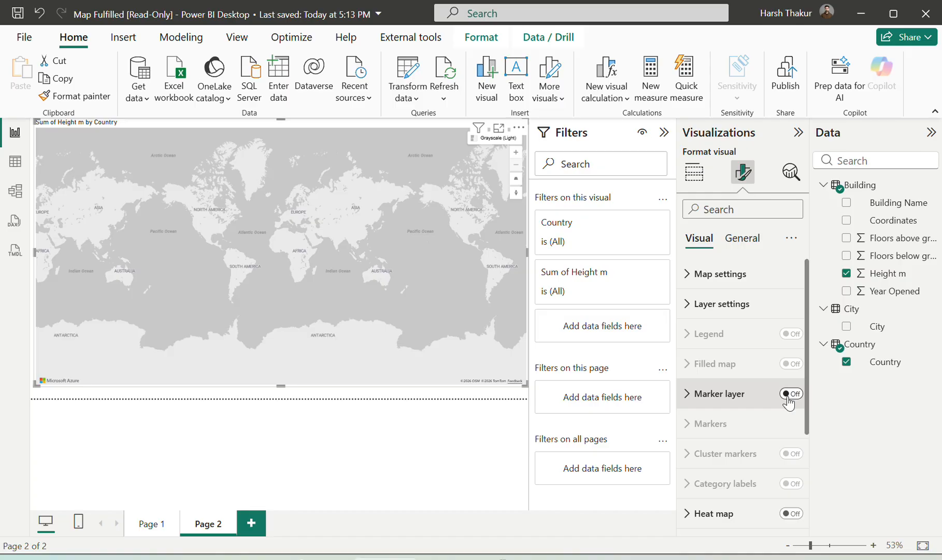
left_click(788, 394)
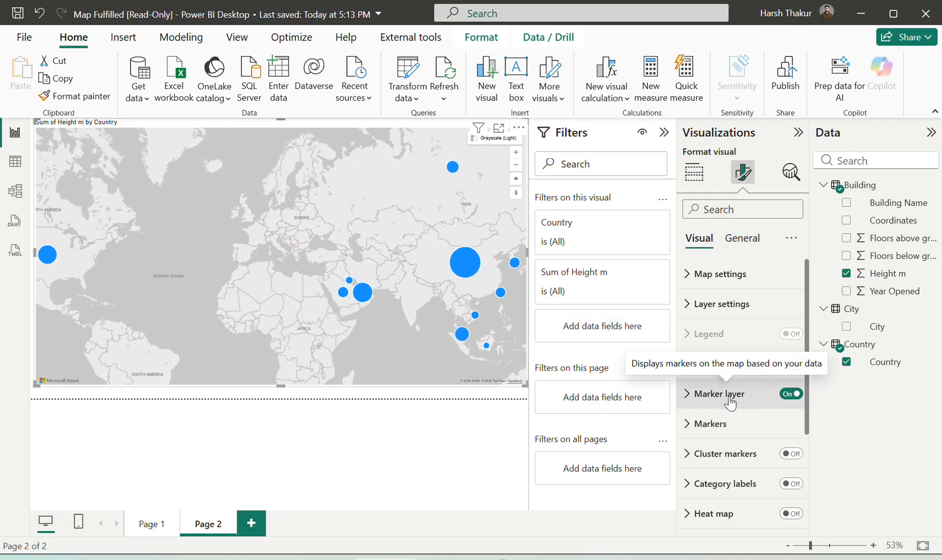
left_click(715, 399)
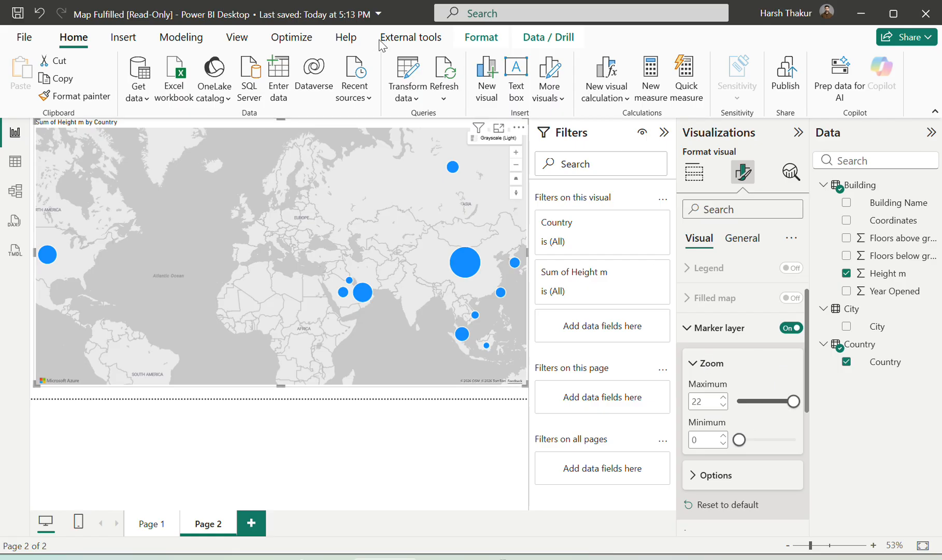
key("Escape")
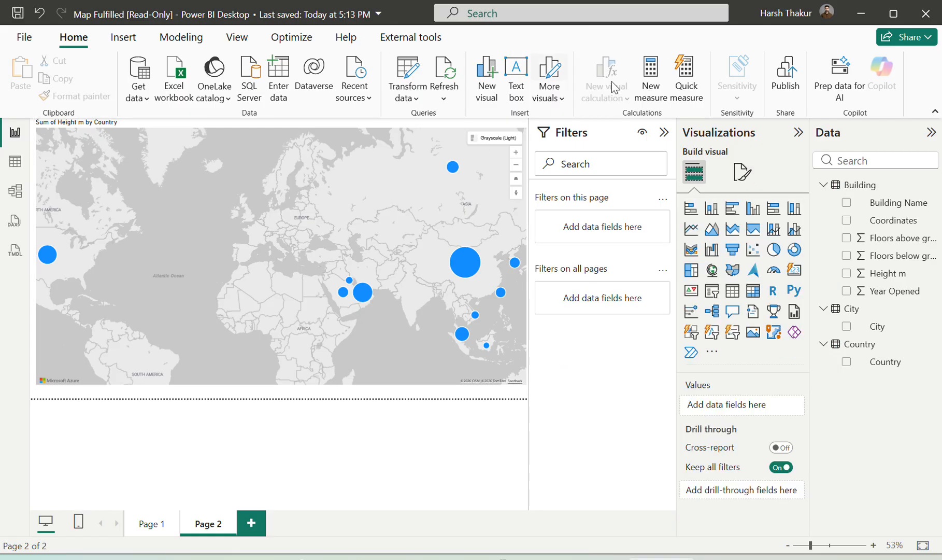
left_click(743, 171)
left_click(395, 139)
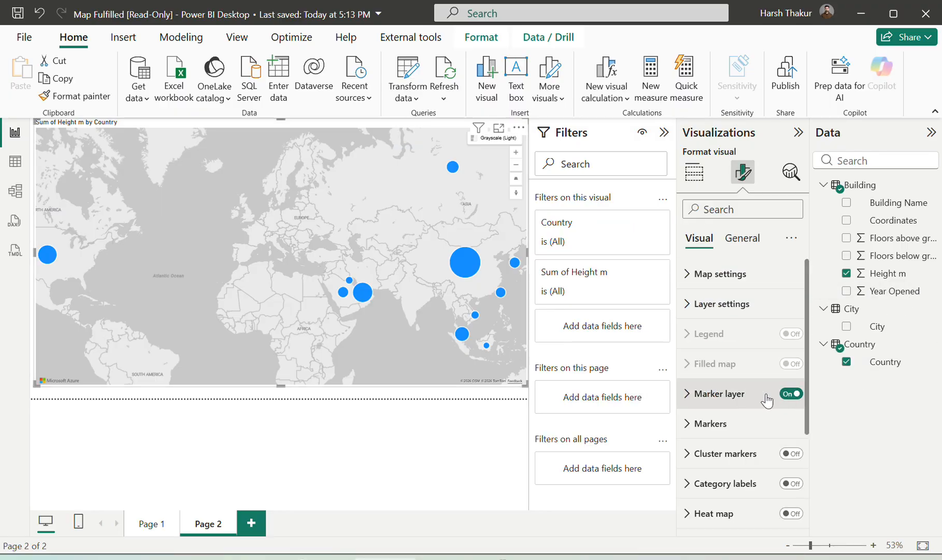
left_click(791, 395)
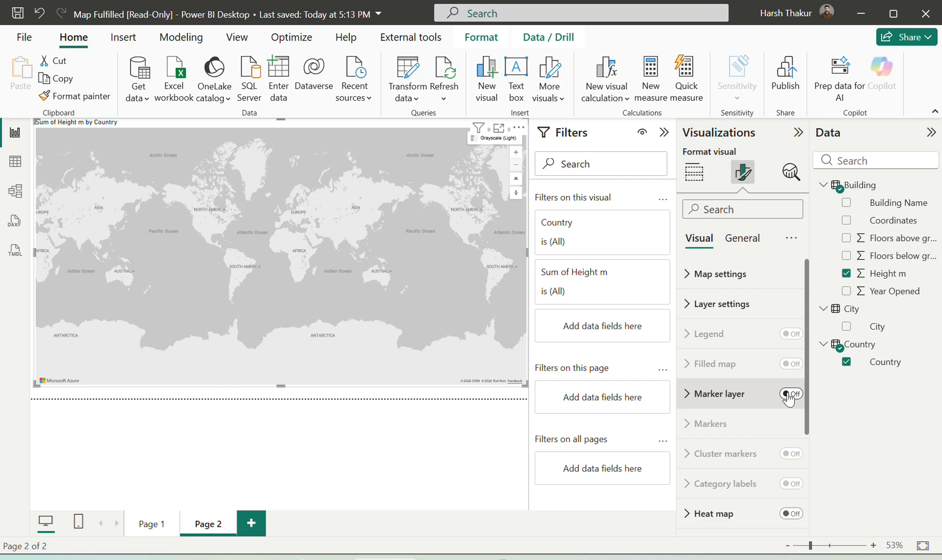
left_click(789, 395)
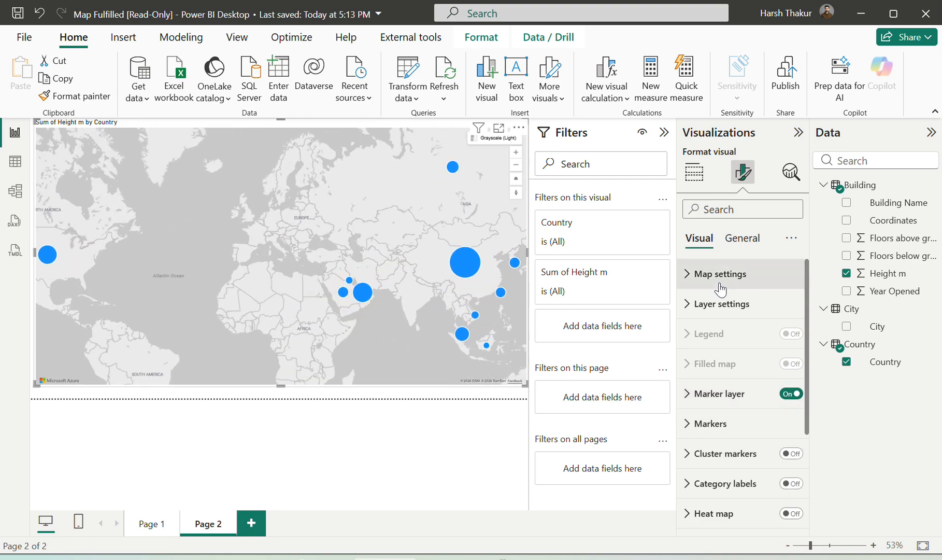
Review the Azure map's formatting options, including the map settings, layer settings and marker shape settings
left_click(720, 285)
scroll(733, 343, "down", 3)
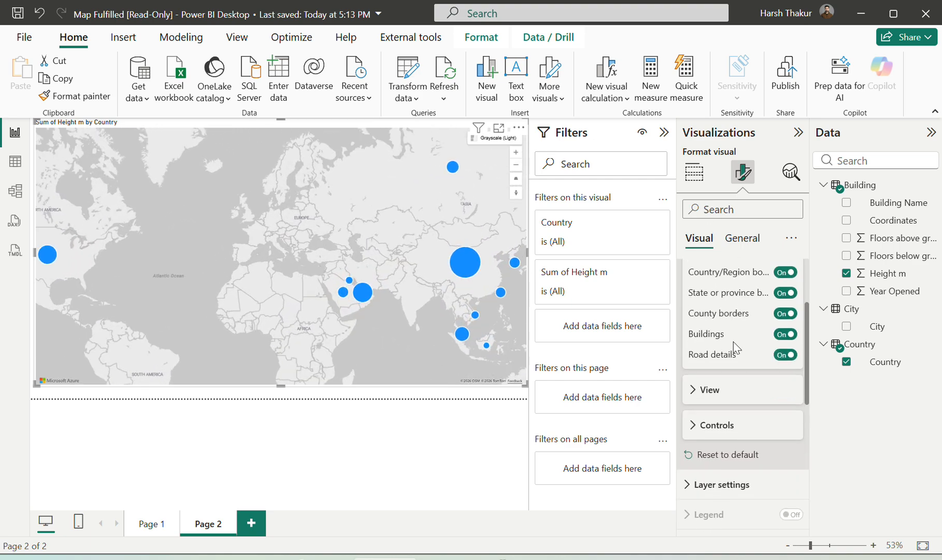
scroll(733, 344, "down", 3)
left_click(736, 384)
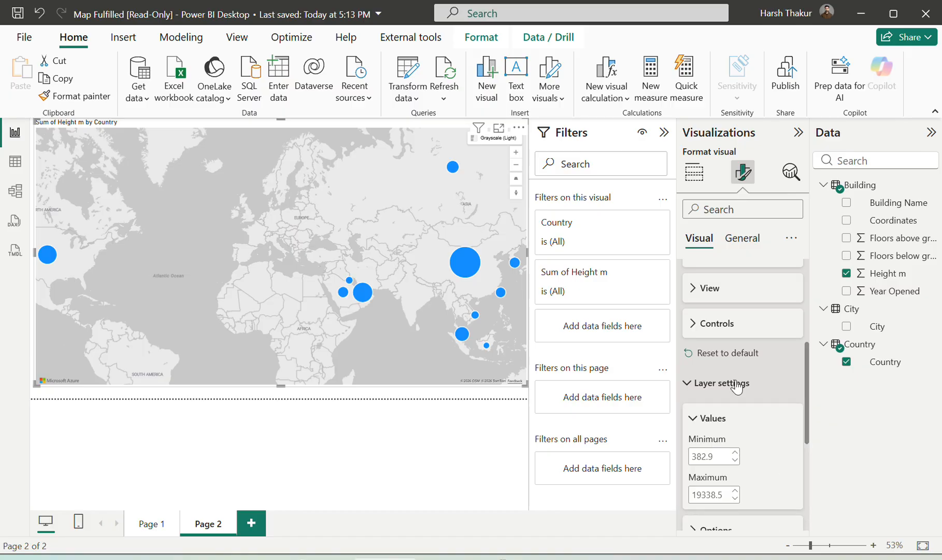
scroll(736, 386, "down", 6)
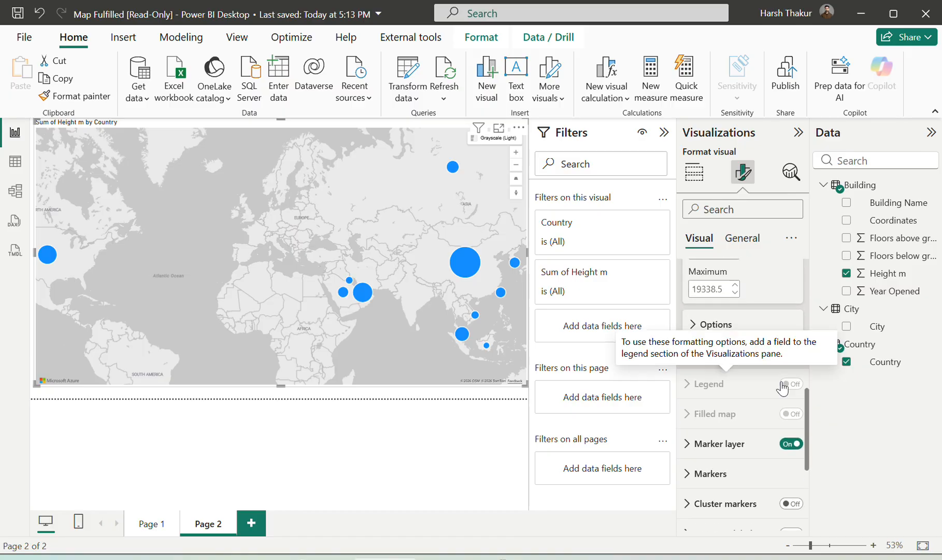
scroll(793, 443, "down", 6)
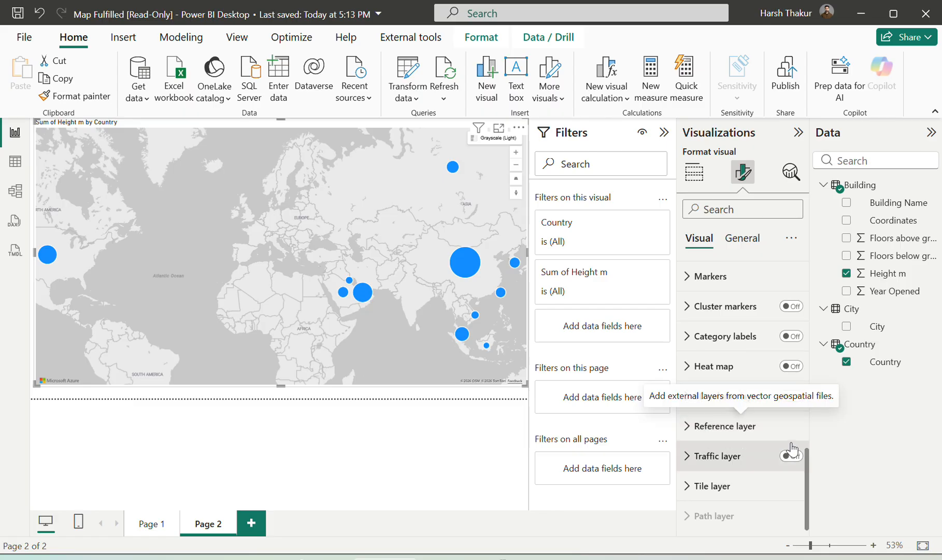
scroll(800, 464, "up", 3)
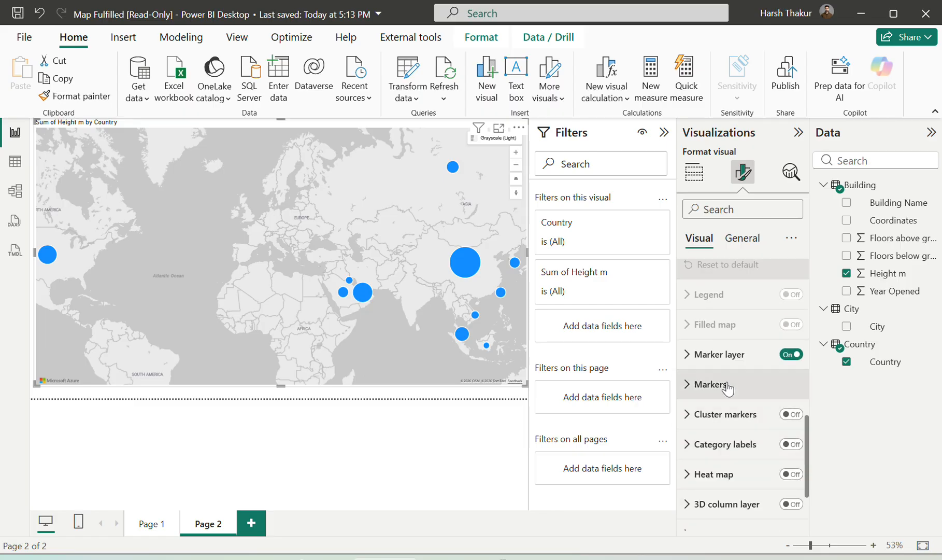
left_click(725, 384)
scroll(755, 436, "down", 3)
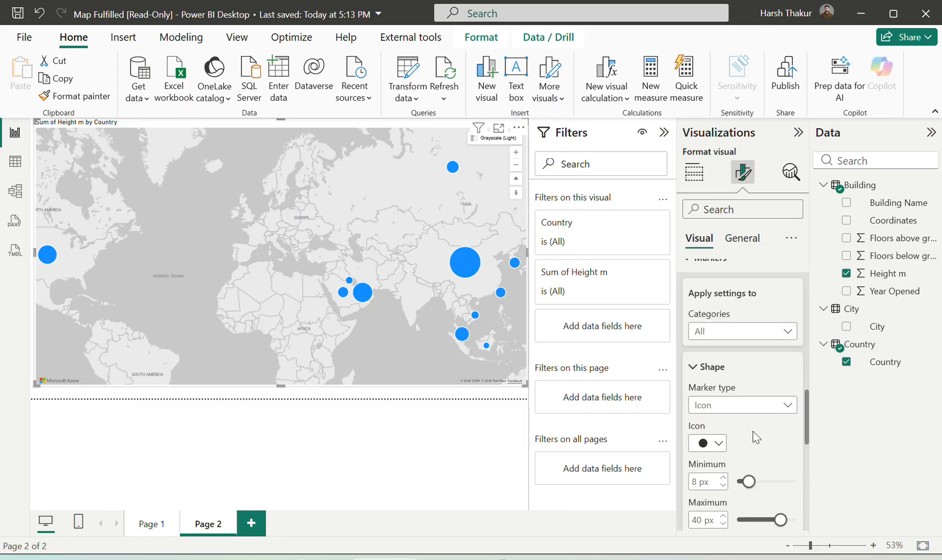
Turn off the marker layer and turn on the filled map for the Azure maps visual
scroll(756, 437, "up", 3)
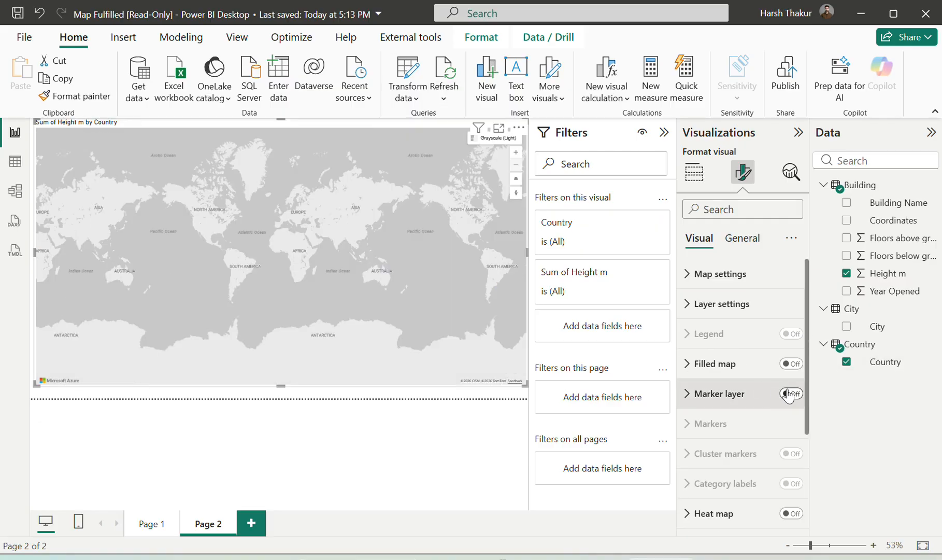
left_click(790, 394)
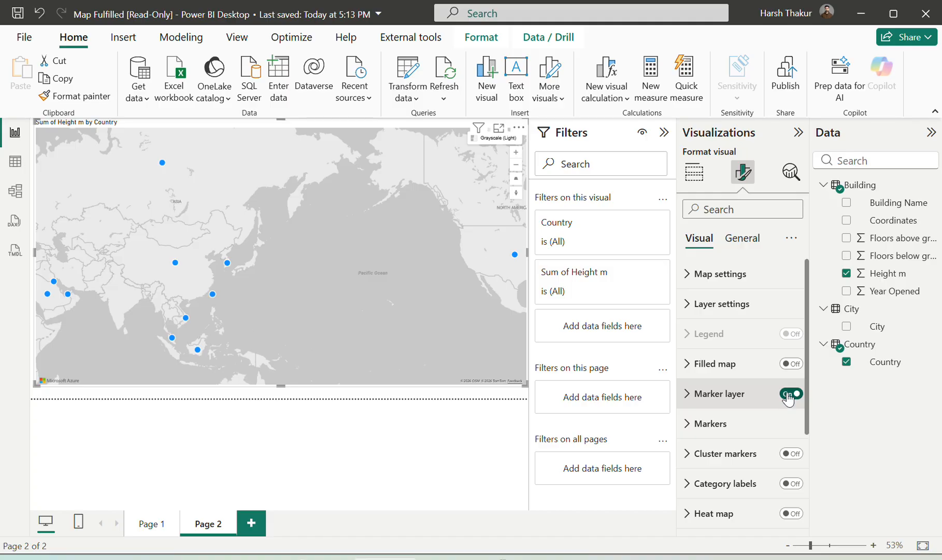
left_click(788, 394)
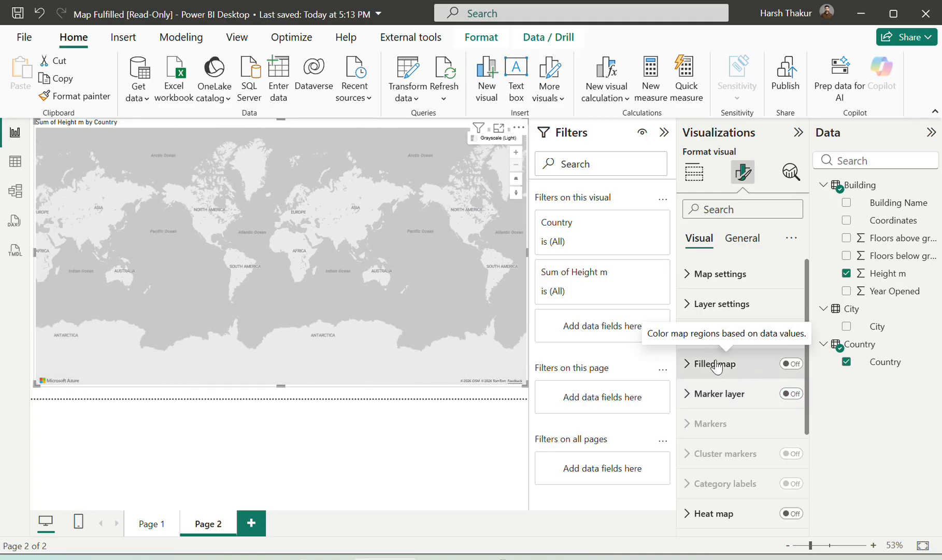
left_click(717, 364)
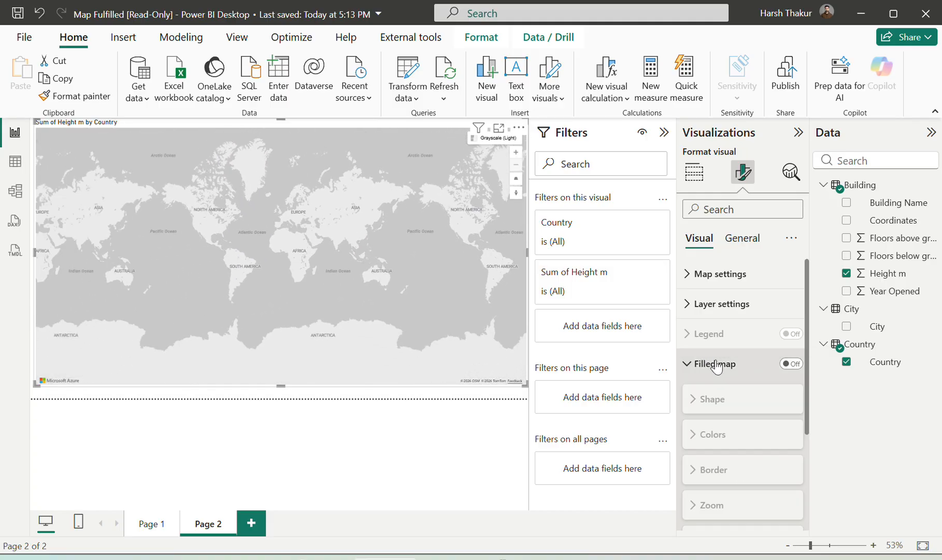
left_click(792, 364)
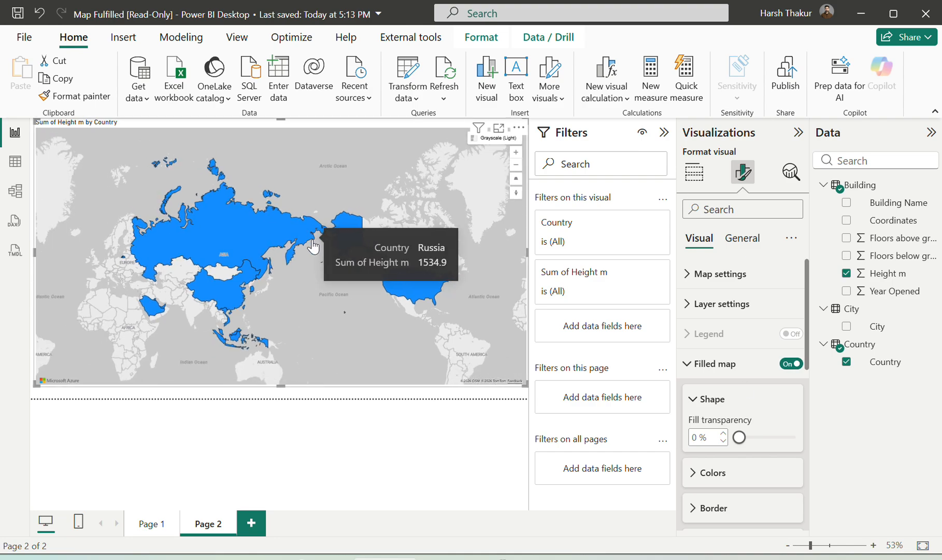
left_click_drag(181, 256, 284, 311)
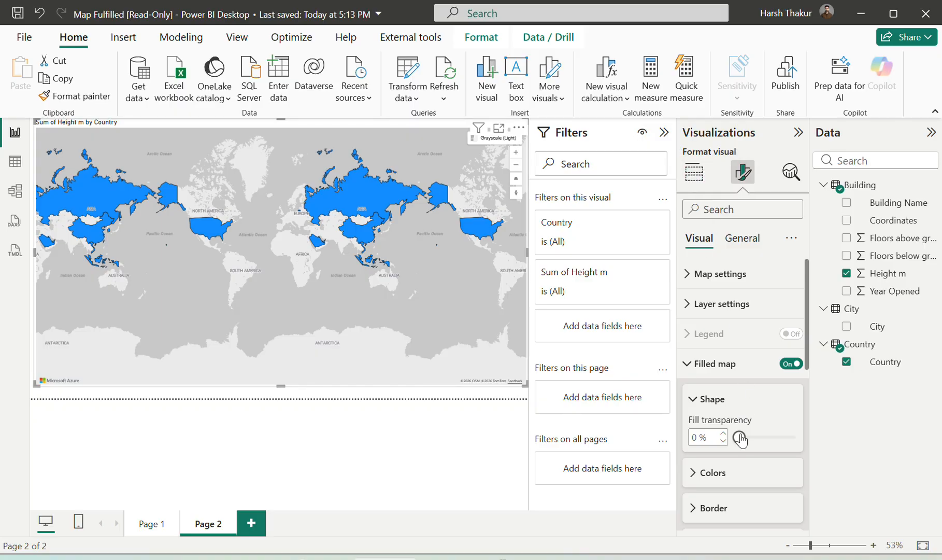
Review the filled map's color settings and the summarization and Show value as options of the Height m tooltip field
scroll(738, 433, "down", 1)
left_click(720, 422)
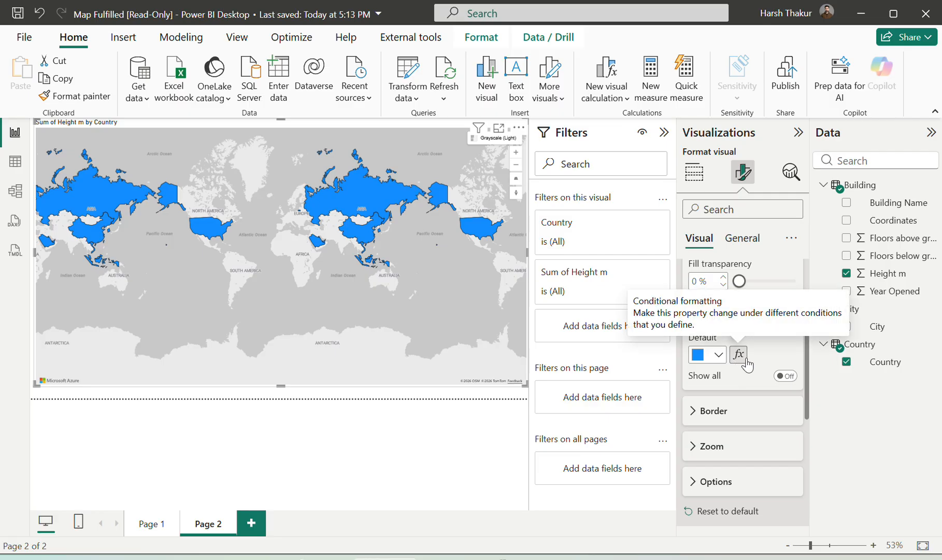
left_click(694, 171)
scroll(736, 394, "down", 3)
scroll(729, 410, "down", 1)
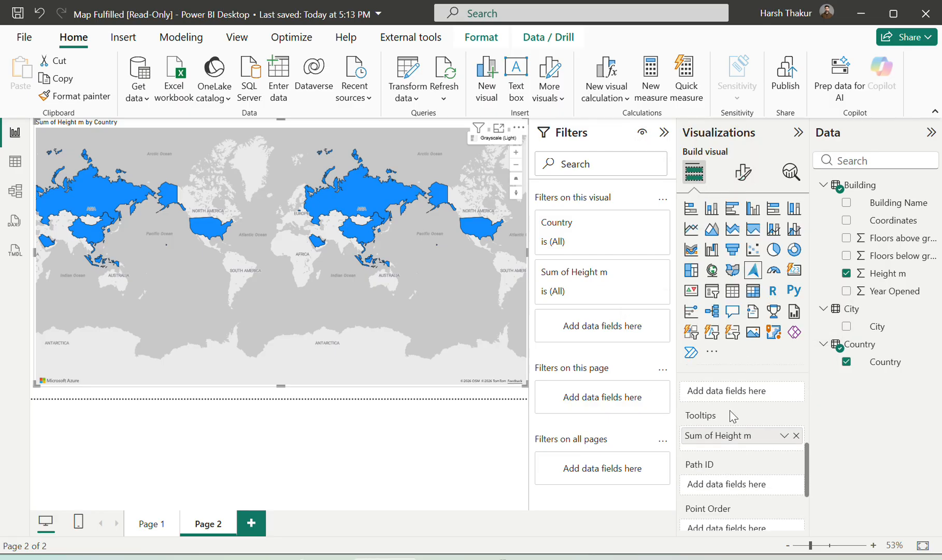
left_click(785, 434)
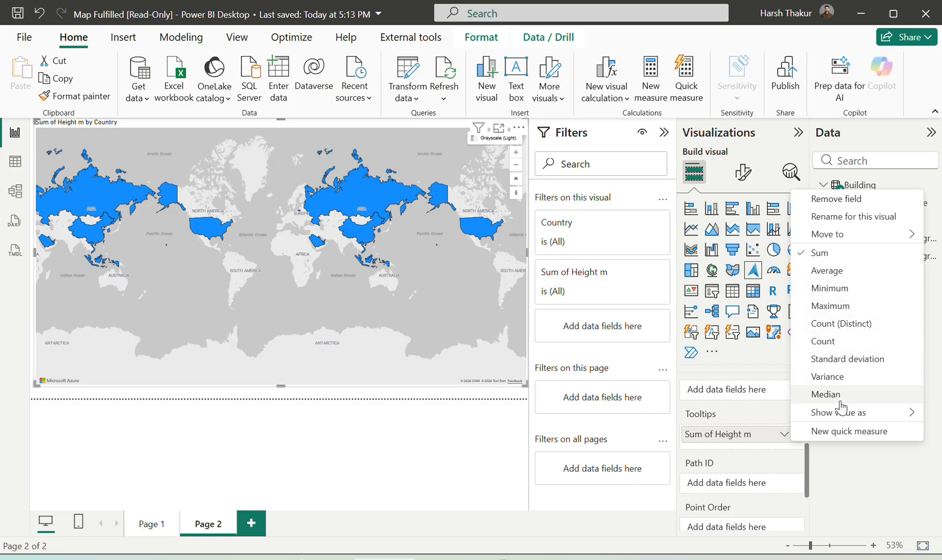
mouse_move(816, 412)
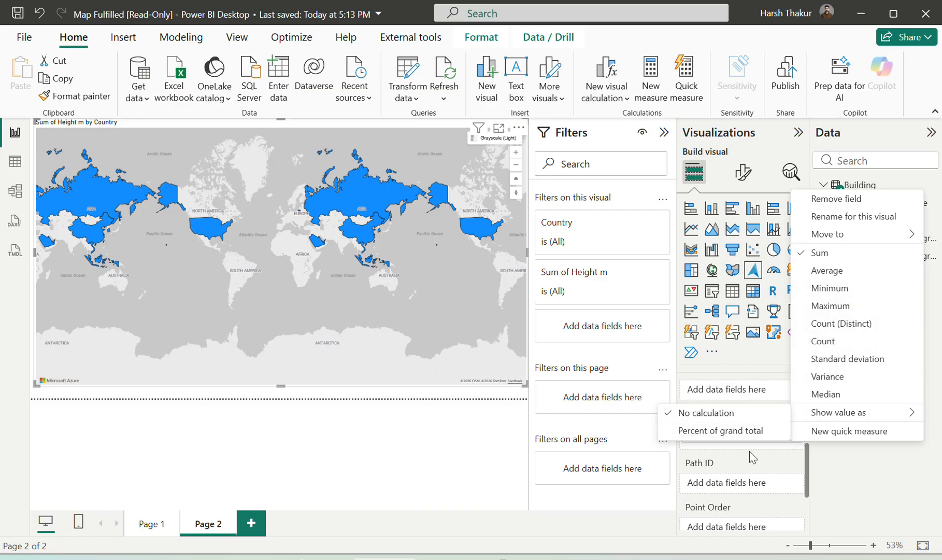
left_click(391, 26)
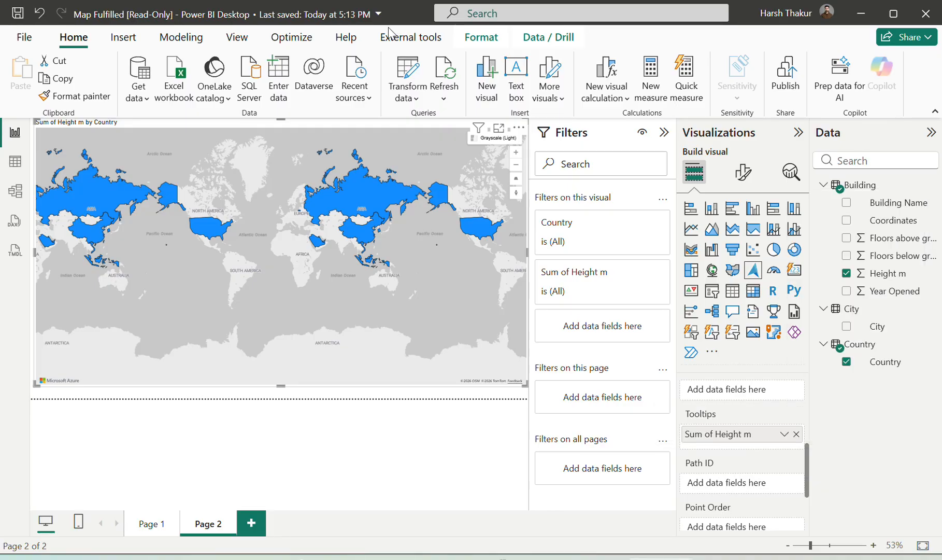
Open conditional formatting for the filled map's default color and base its rules on Sum of Height m
left_click(744, 172)
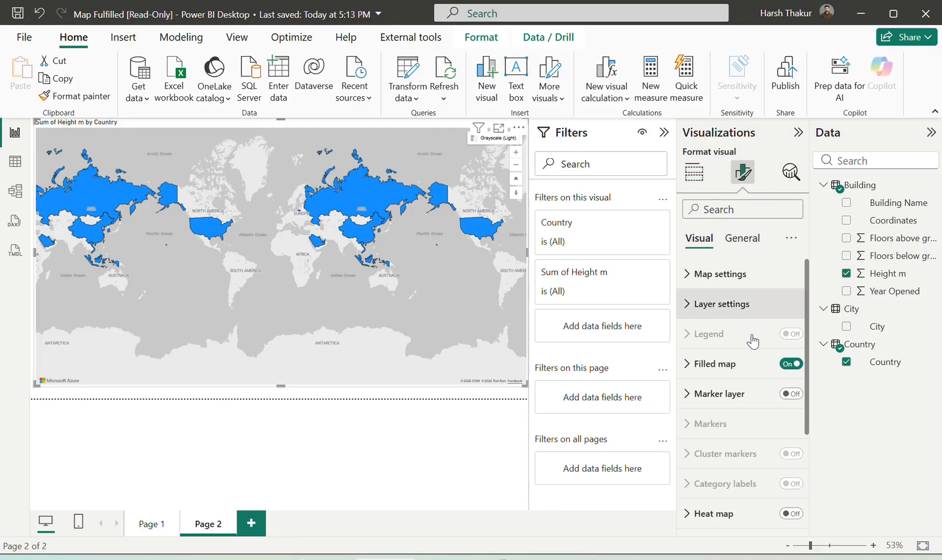
left_click(731, 362)
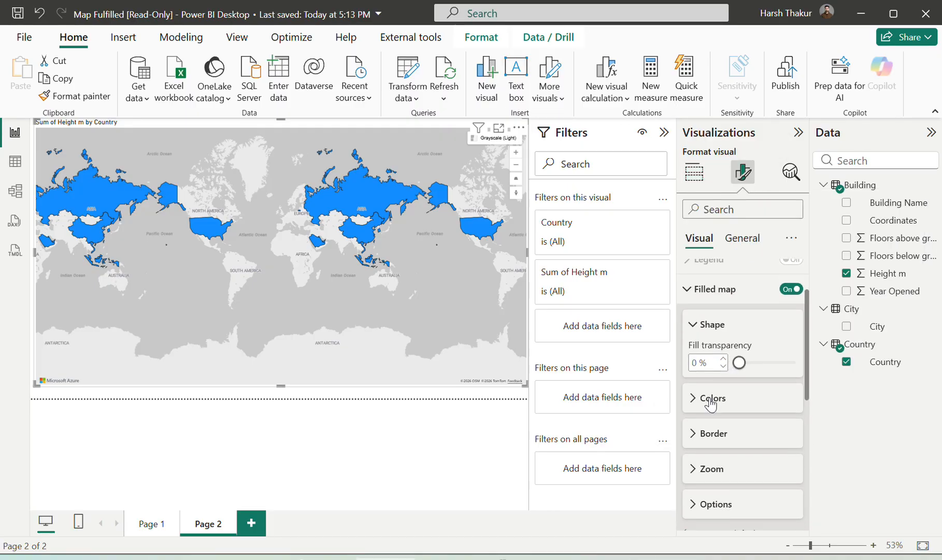
left_click(711, 399)
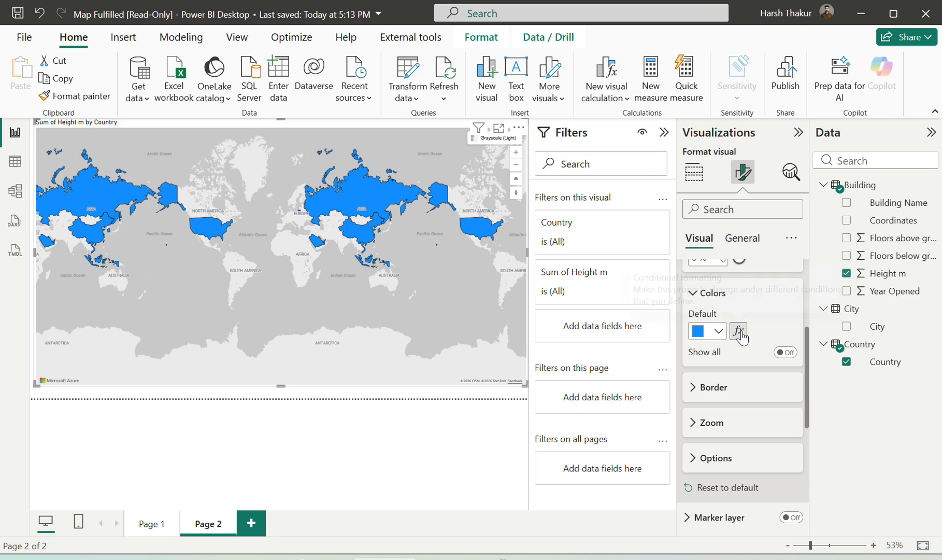
left_click(740, 332)
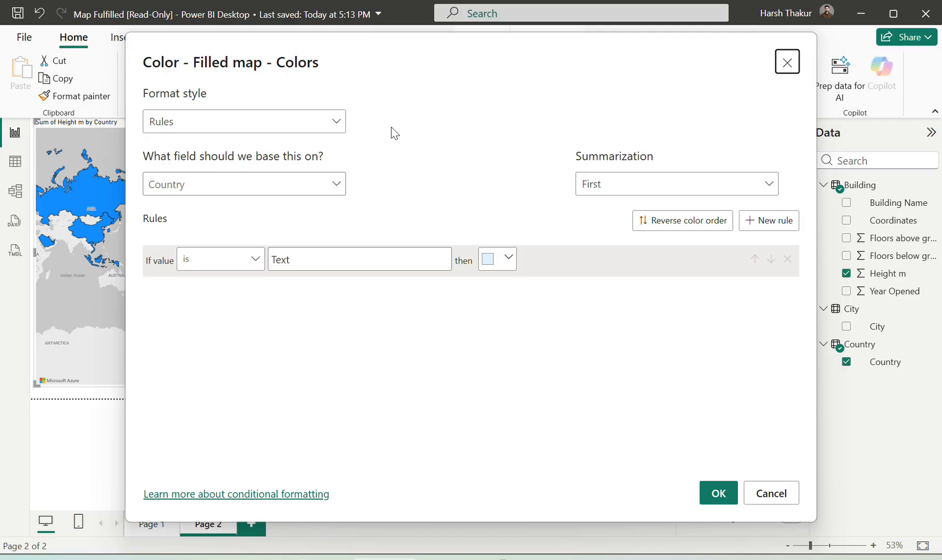
key("alt+Tab")
left_click(242, 186)
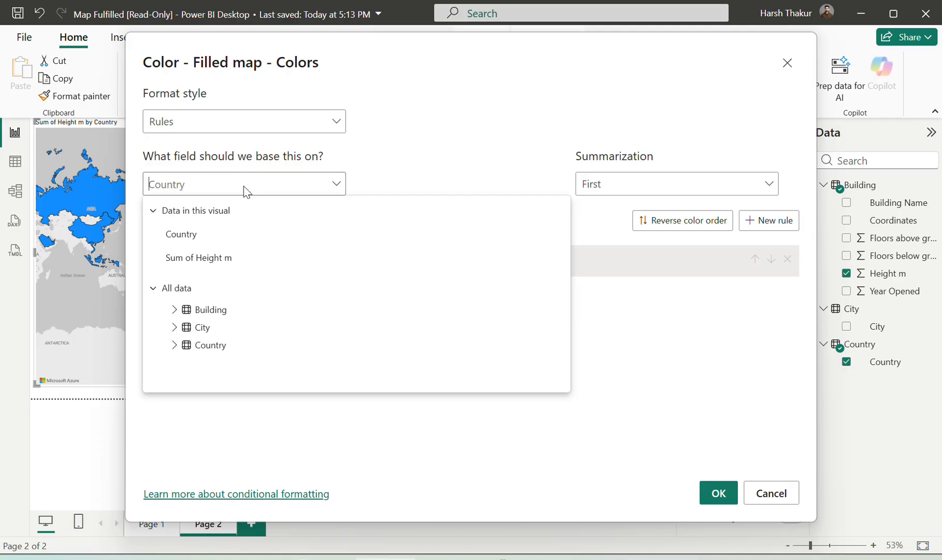
left_click(185, 259)
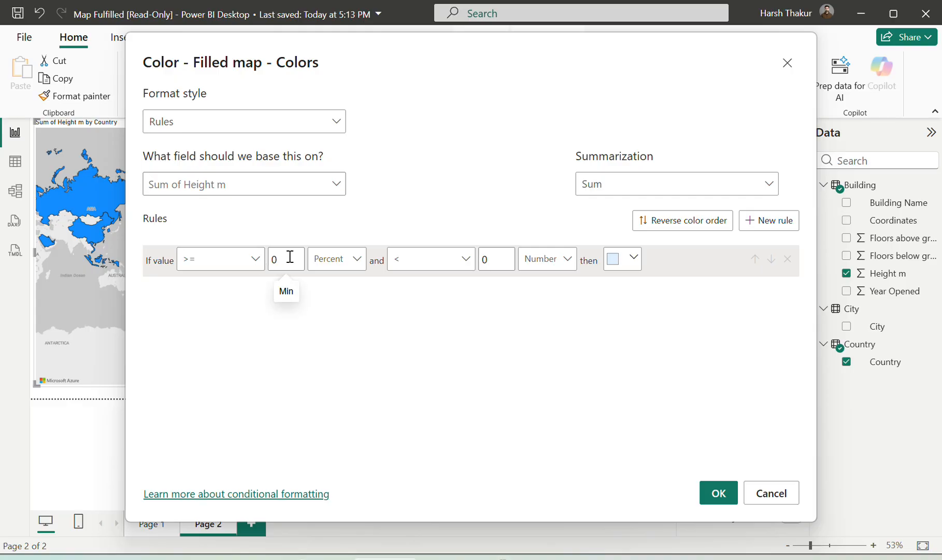
Set the first color rule to cover number values from 0 up to less than 200
left_click(336, 260)
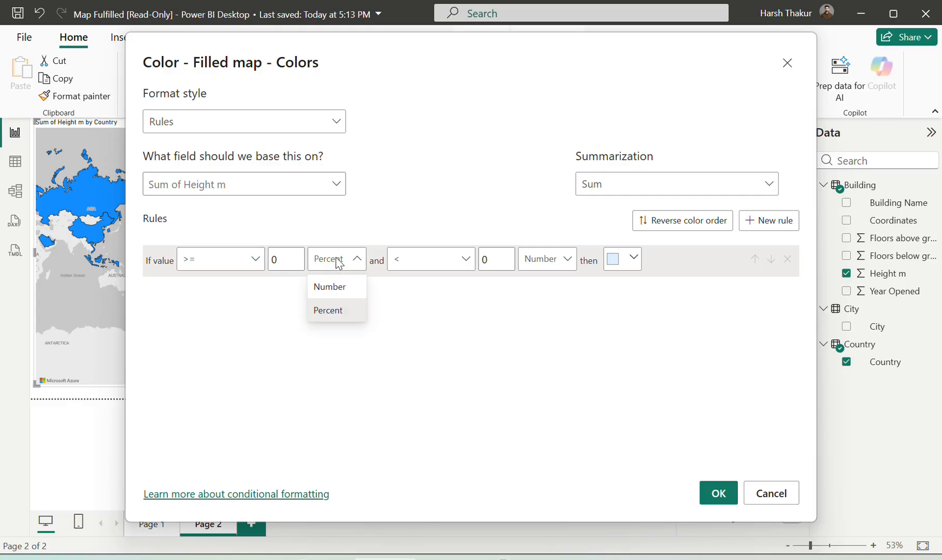
left_click(337, 286)
key("BackSpace")
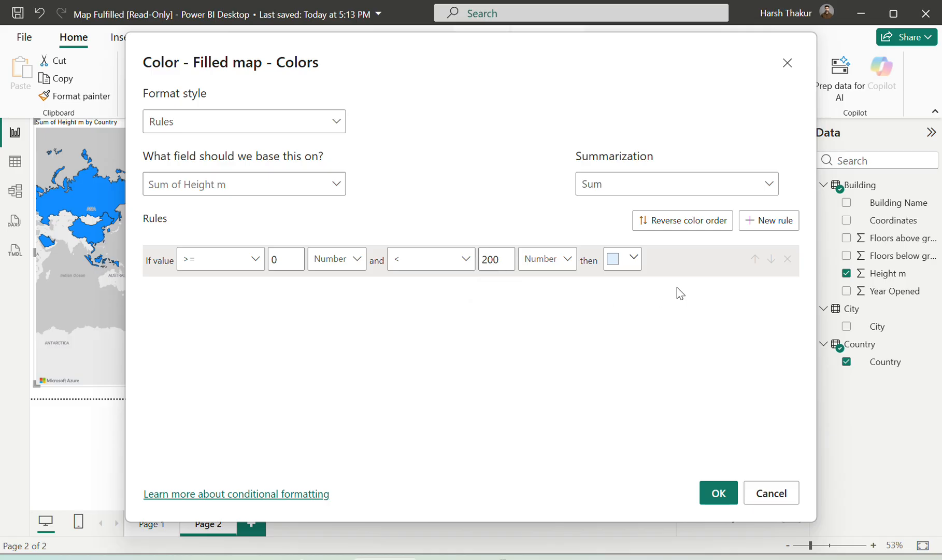
Add a second rule coloring number values from 200 to less than 500 orange (#E66C37), and add a blank third rule
left_click(752, 219)
left_click(289, 290)
key("BackSpace")
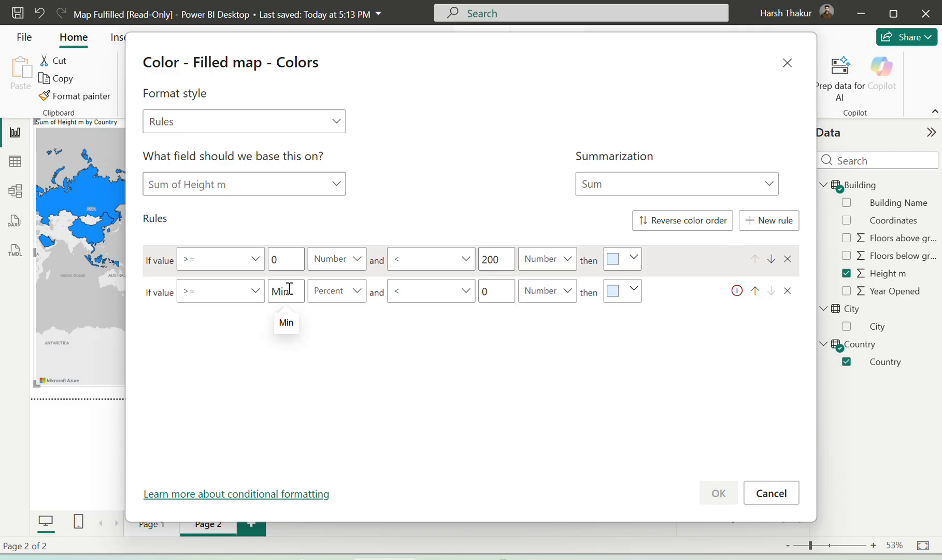
type("200")
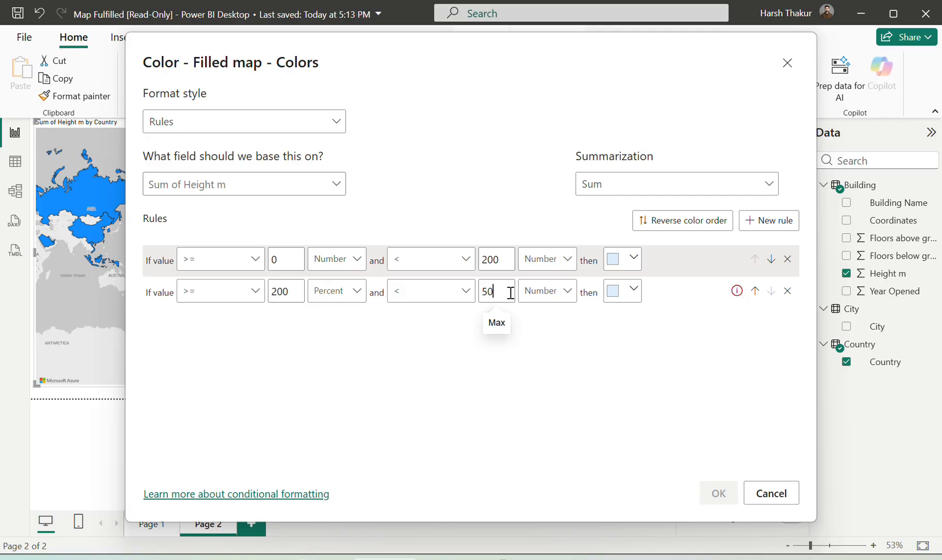
left_click(617, 294)
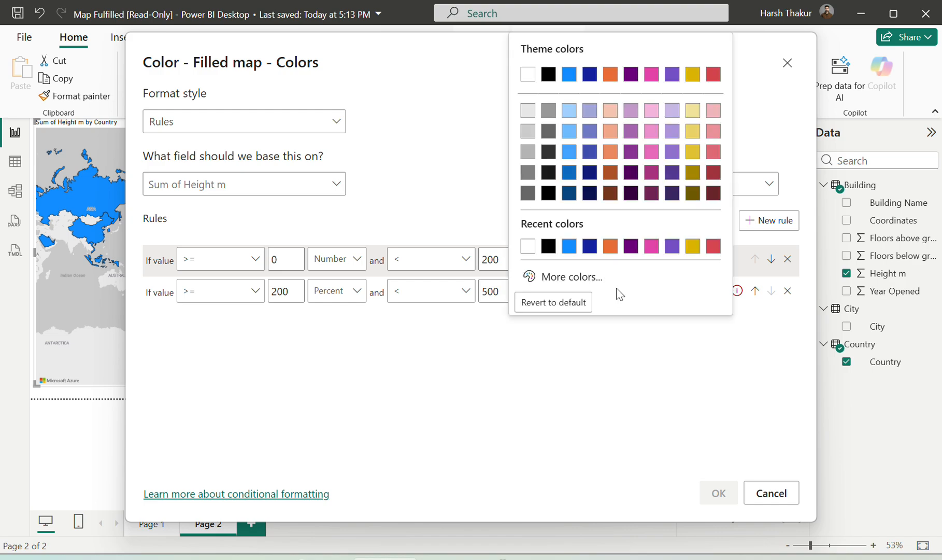
left_click(607, 248)
left_click(778, 220)
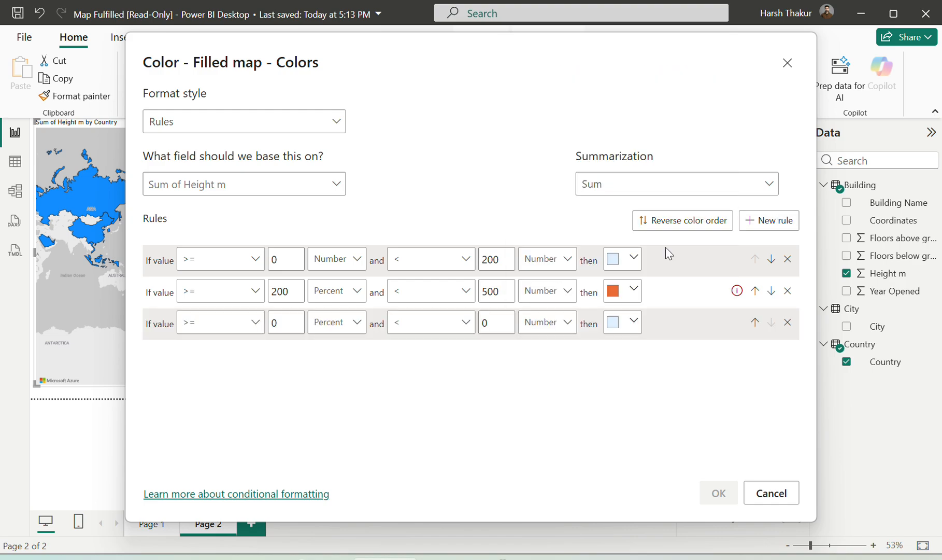
left_click(355, 294)
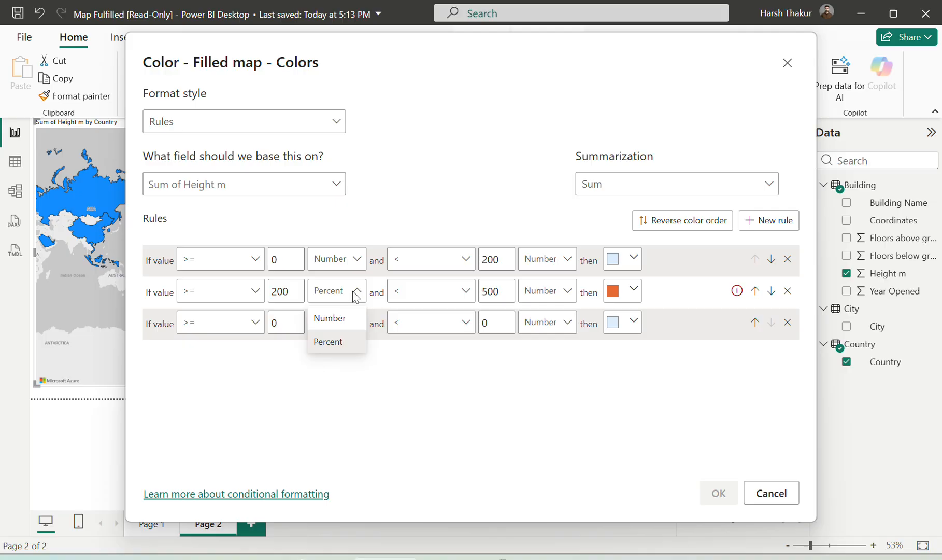
left_click(327, 317)
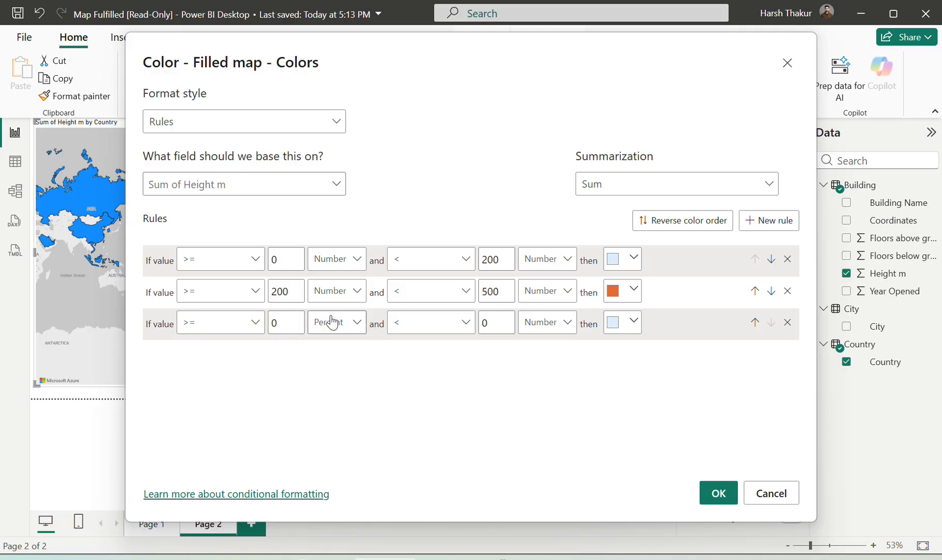
Set the third rule's range from 500 to less than 1000 and give it a light purple color
left_click(275, 323)
key("BackSpace")
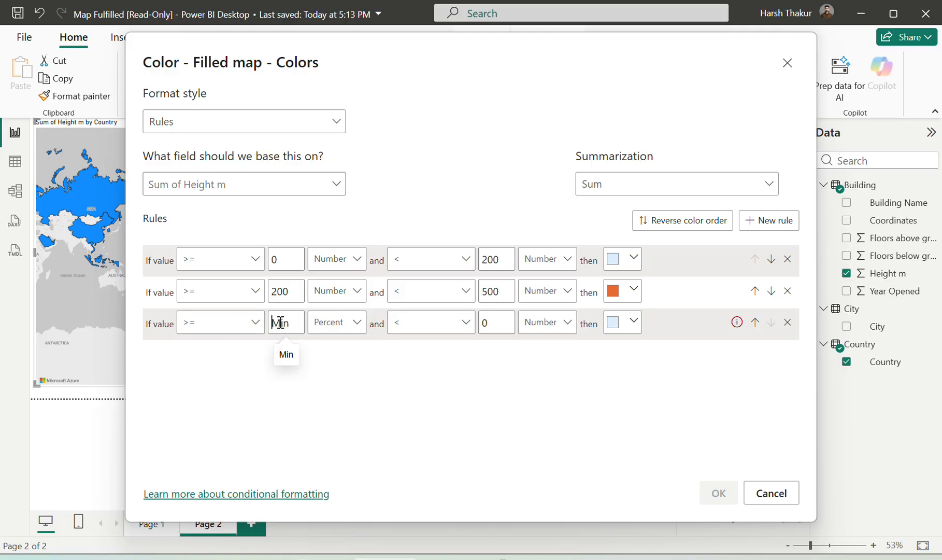
type("500")
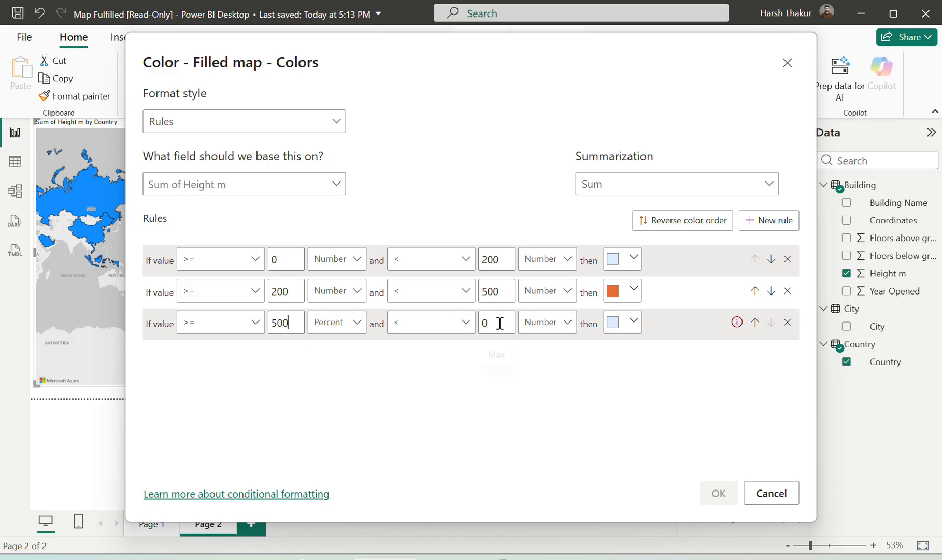
left_click(500, 322)
key("BackSpace")
type("1000")
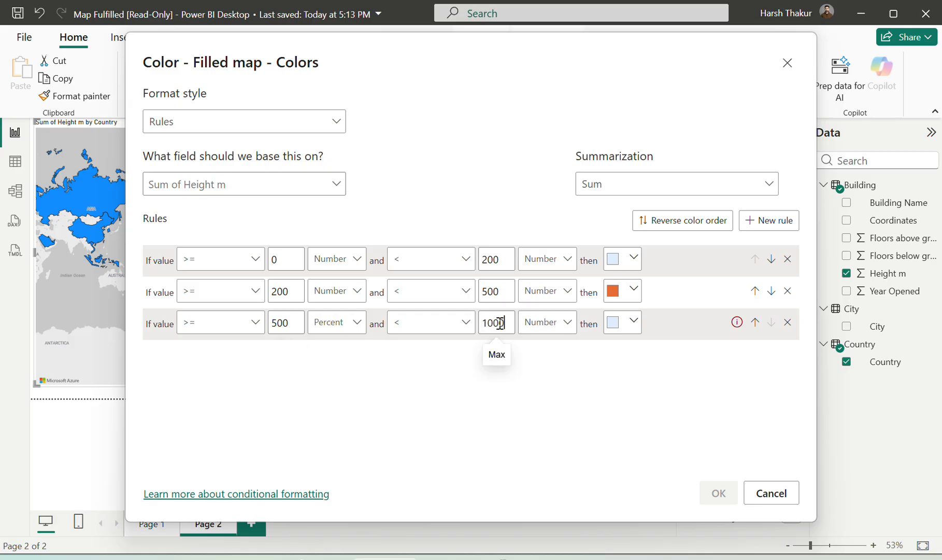
left_click(621, 323)
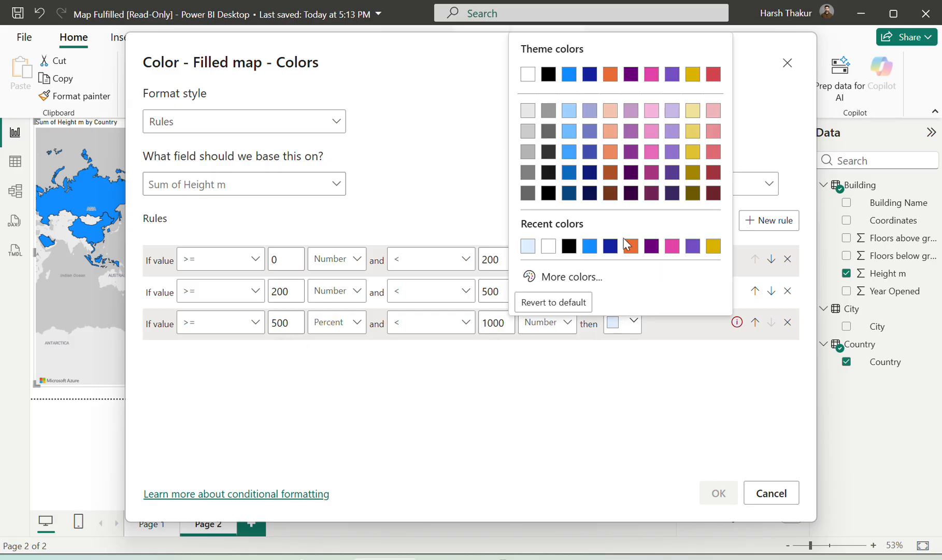
left_click(672, 131)
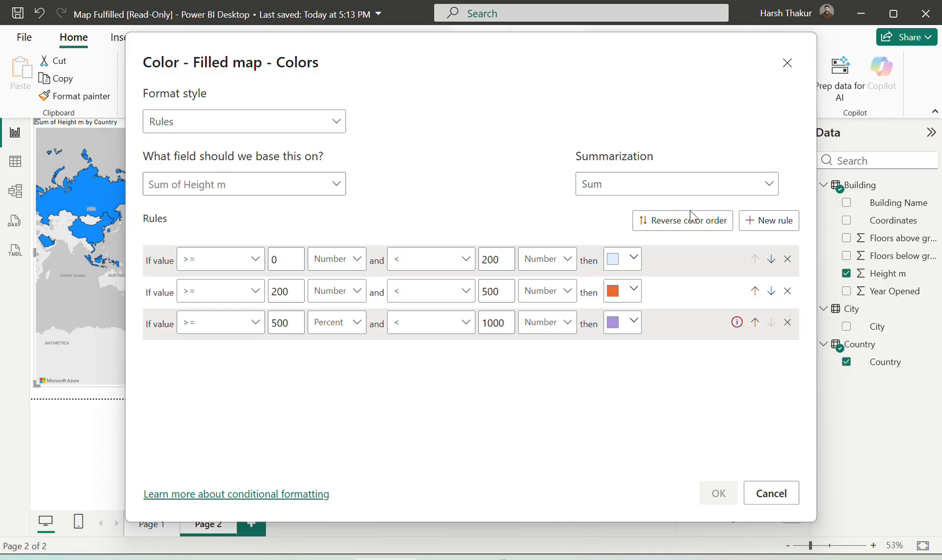
Add a fourth rule starting at 1000, and set the minimum type of the third and fourth rules to Number
left_click(761, 220)
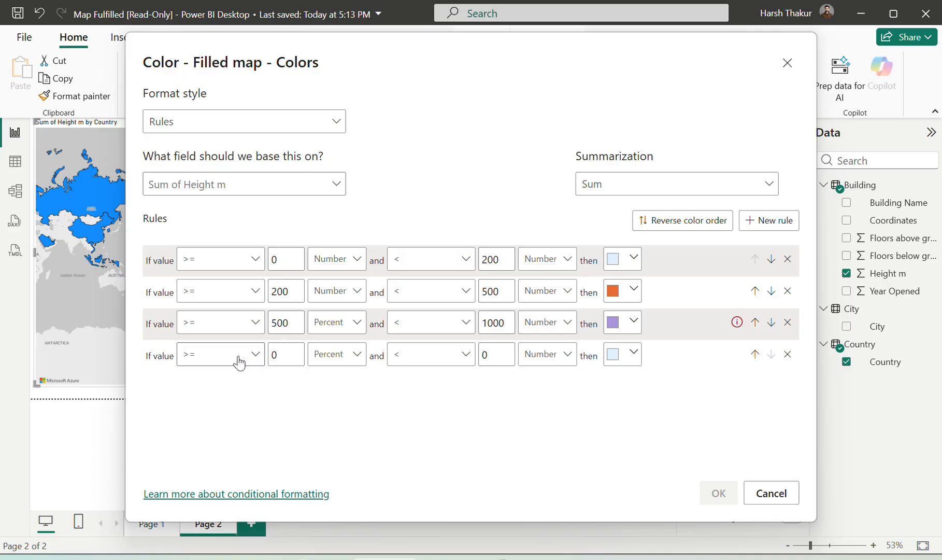
left_click(292, 351)
key("BackSpace")
type("1000")
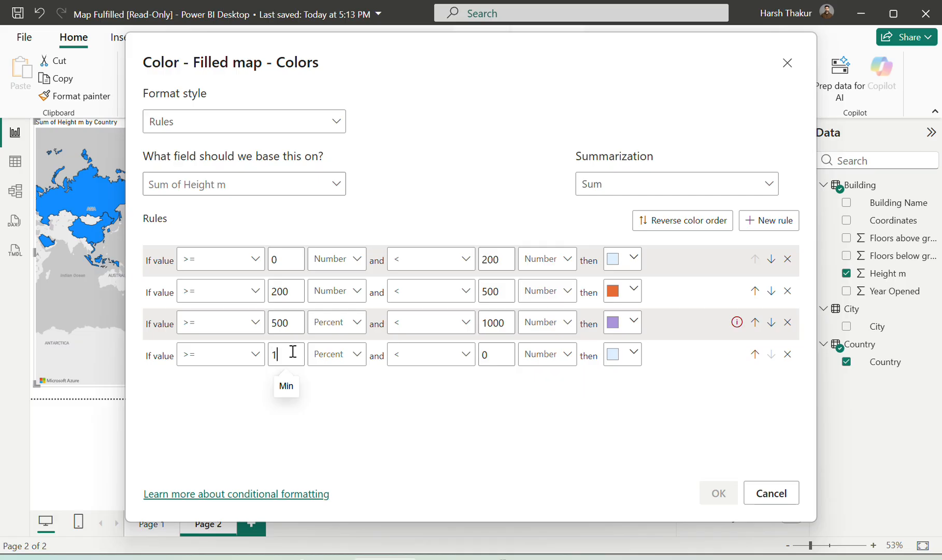
left_click(347, 358)
left_click(332, 382)
left_click(347, 331)
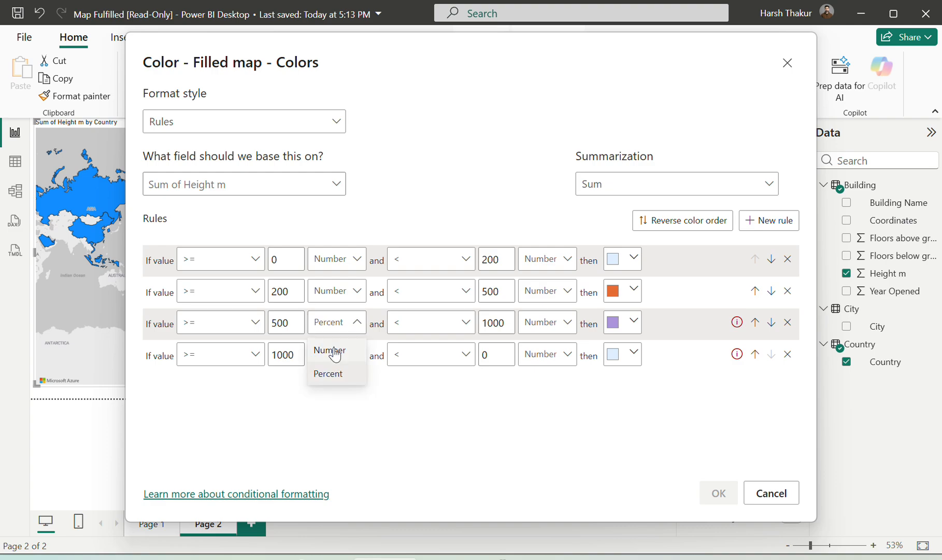
left_click(330, 350)
Set the fourth rule's maximum to 10000 with a dark gray color, and apply the color rules to the filled map
left_click(504, 352)
key("BackSpace")
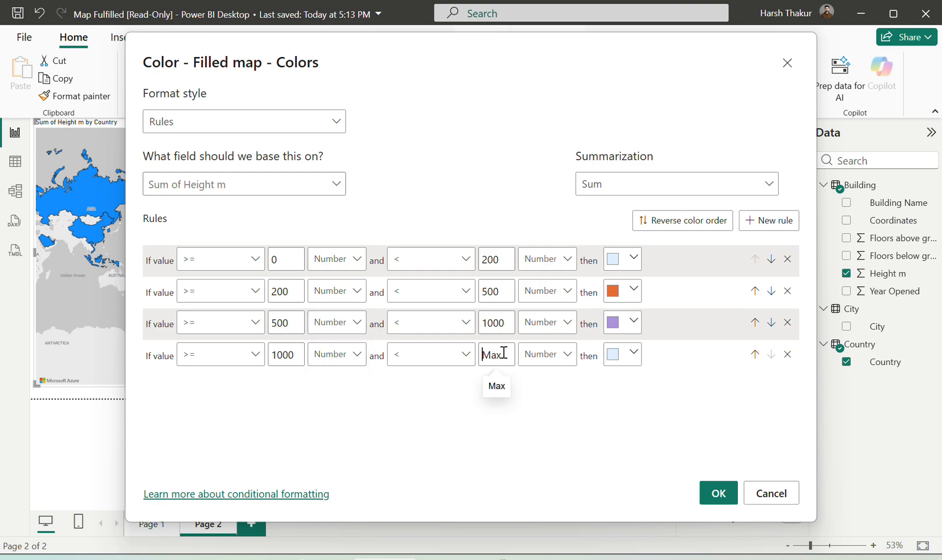
type("10000")
left_click(632, 355)
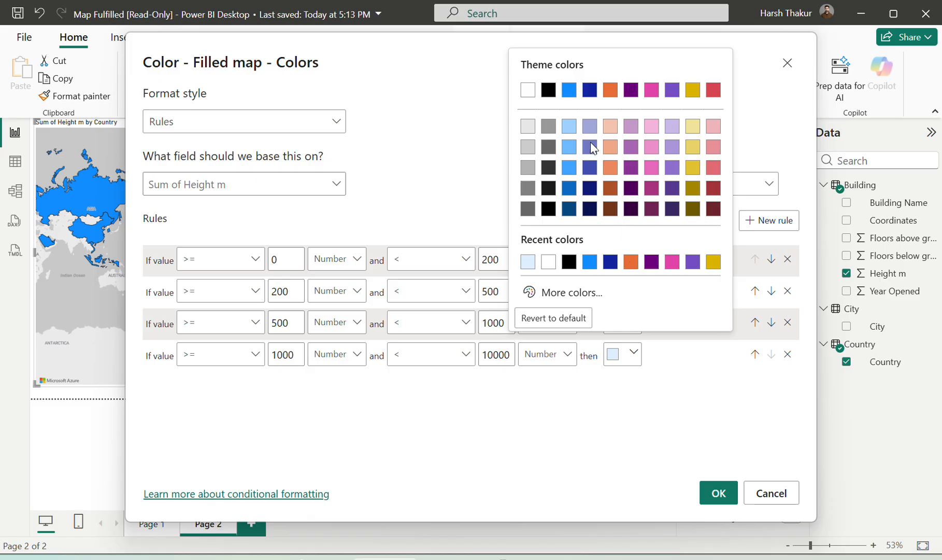
left_click(545, 169)
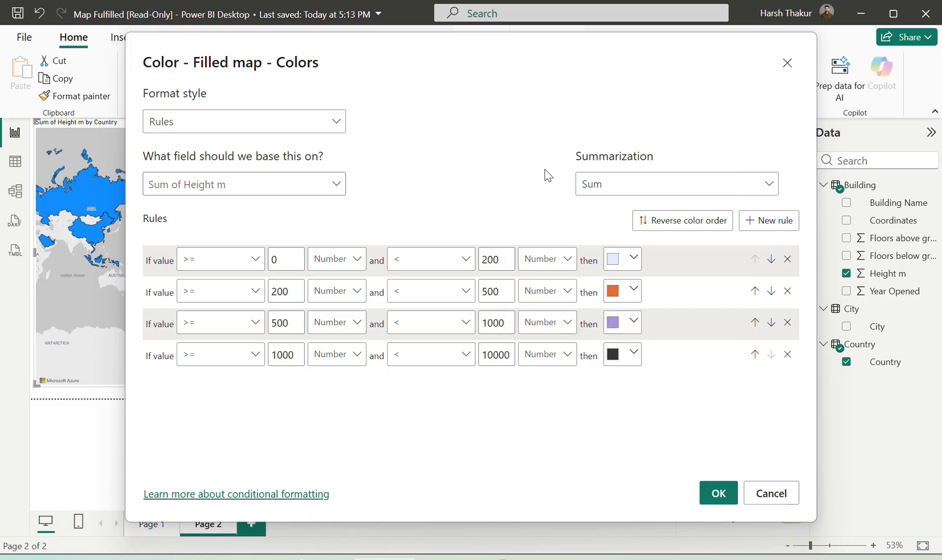
left_click(718, 492)
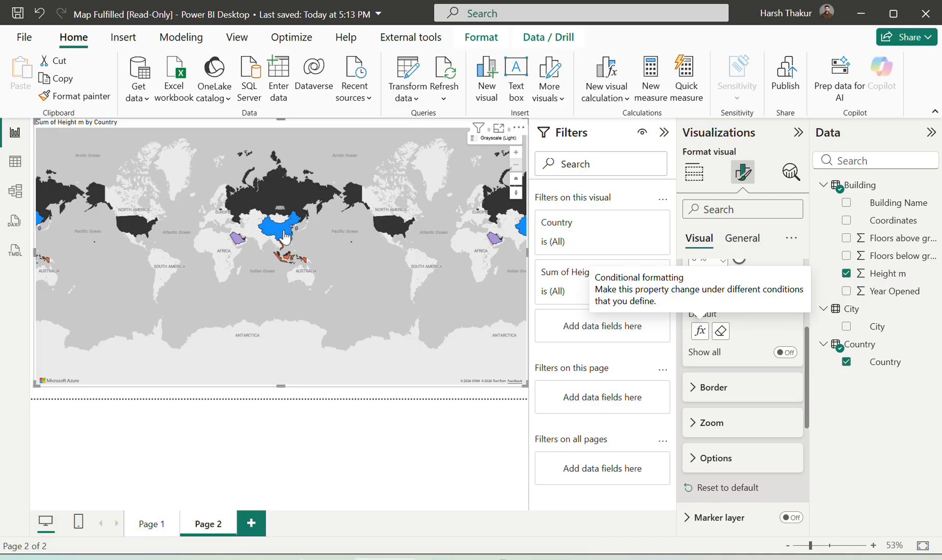
Inspect the height tooltips of China and Russia on the colored map, then return to the visual's field assignments
mouse_move(285, 237)
mouse_move(285, 193)
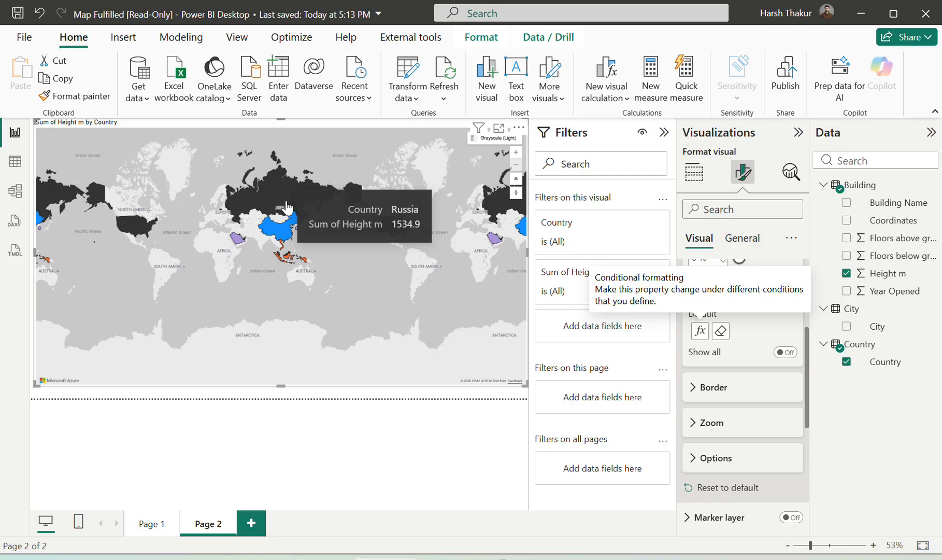
left_click(694, 175)
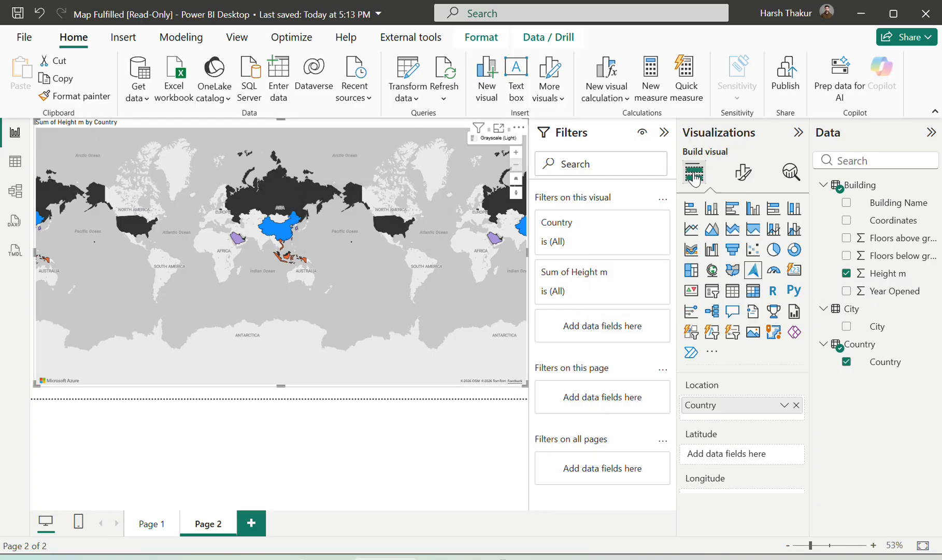